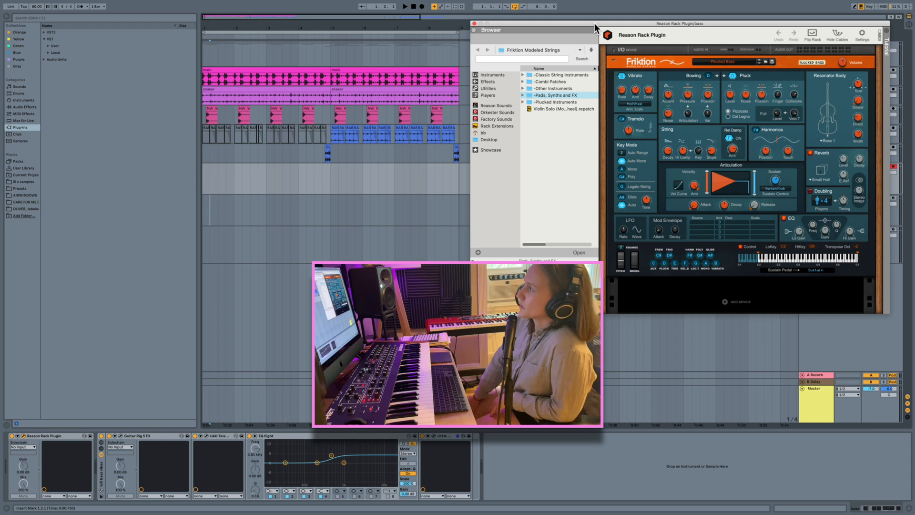
# Examine the Friktion Modeled Strings patch folders, expanding and collapsing Classic String Instruments in the rack browser.
pyautogui.moveTo(594, 23); pyautogui.dragTo(568, 51)
pyautogui.click(497, 103)
pyautogui.click(497, 104)
pyautogui.click(515, 103)
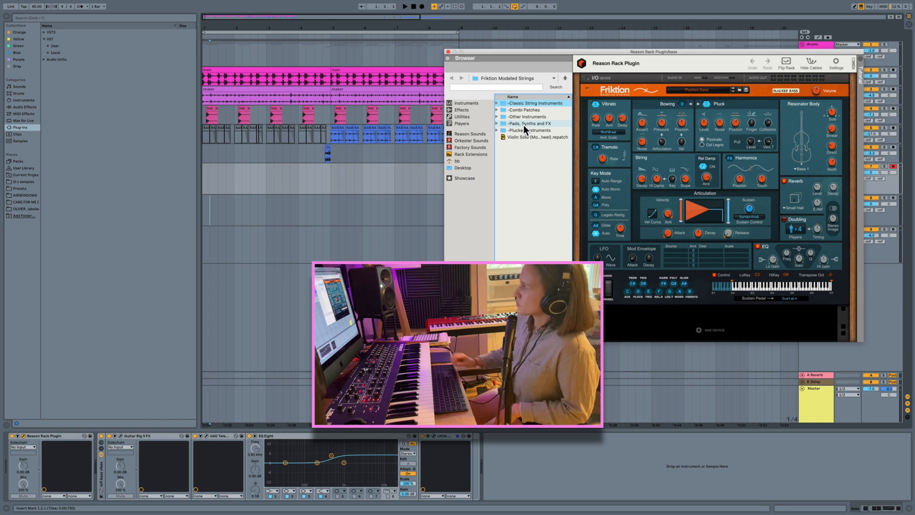
# Move the plugin window off the arrangement and play the drum loop briefly from the start.
pyautogui.moveTo(511, 53); pyautogui.dragTo(505, 238)
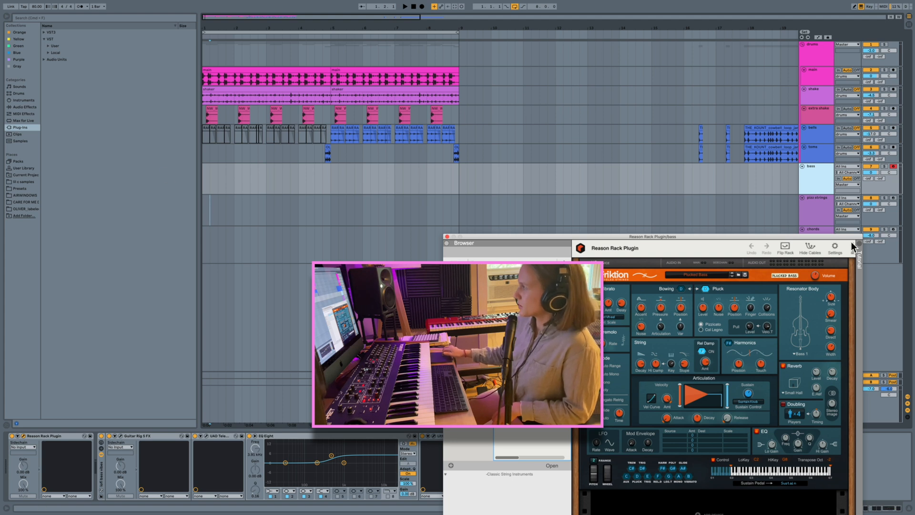
pyautogui.click(206, 180)
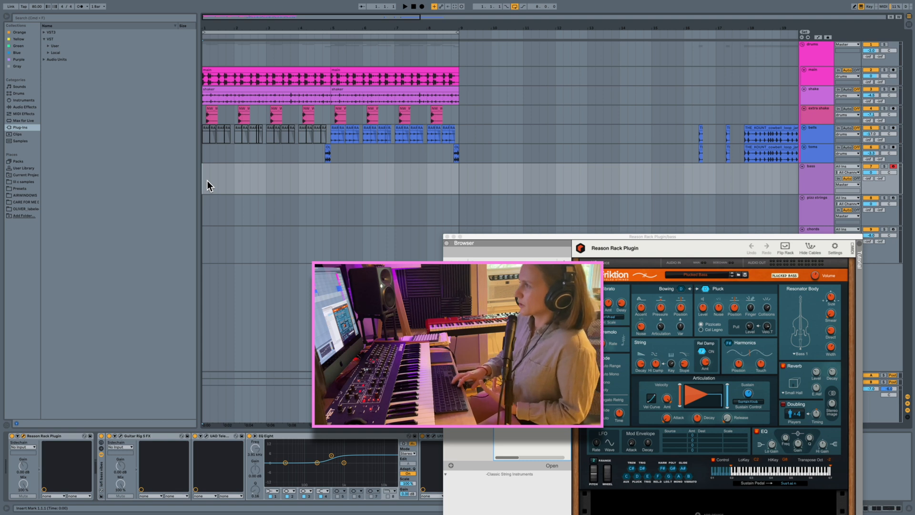
pyautogui.press('space')
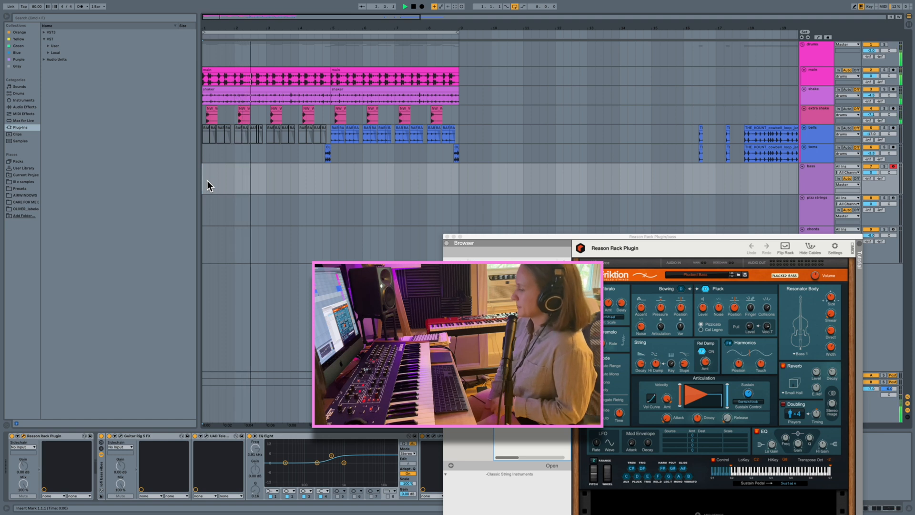
pyautogui.press('space')
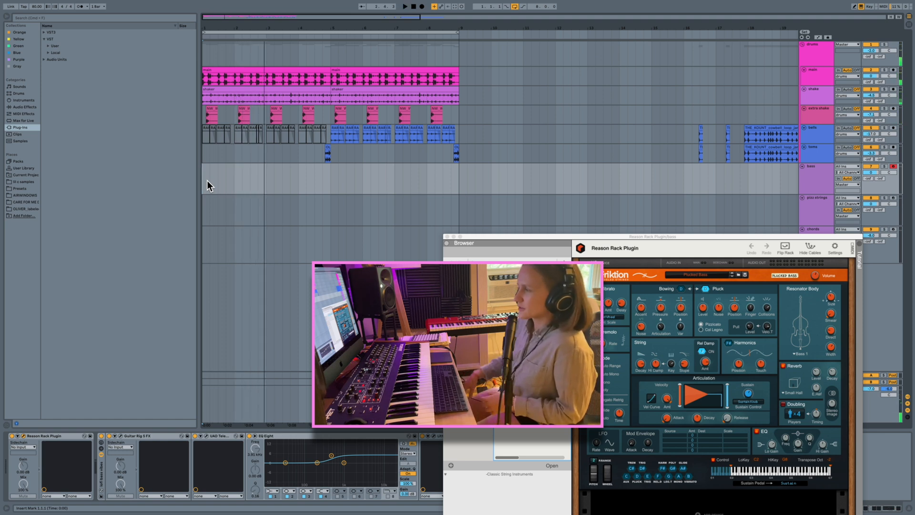
# Bring the bass track's Friktion window back into view, toggle its Bowing control and adjust the Pluck Position.
pyautogui.moveTo(531, 237); pyautogui.dragTo(328, 44)
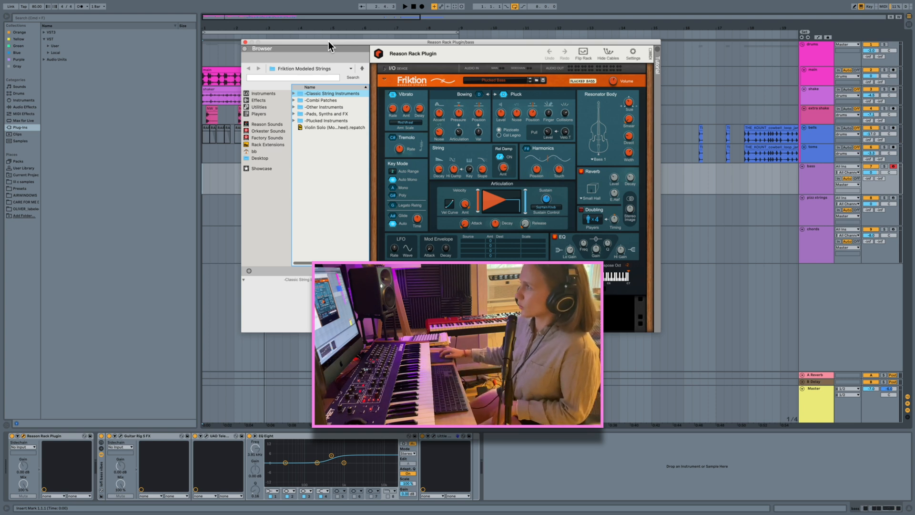
pyautogui.moveTo(328, 41); pyautogui.dragTo(304, 14)
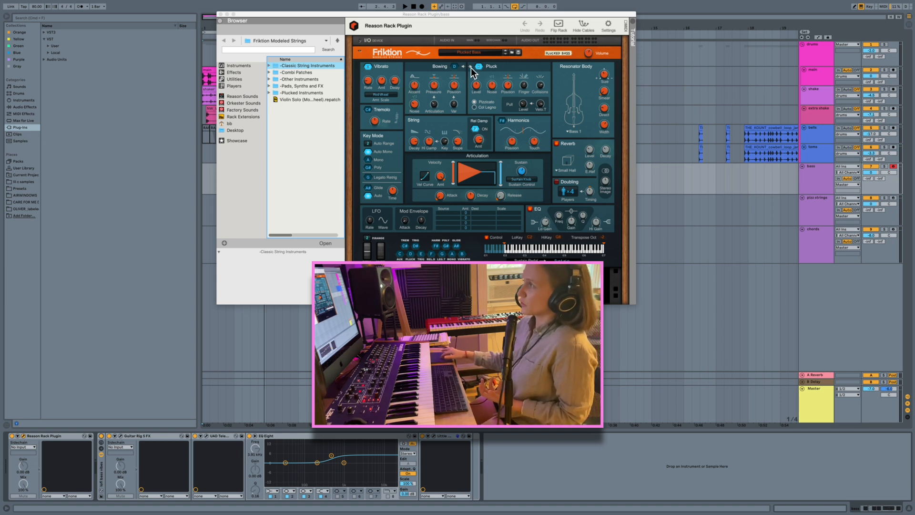
pyautogui.click(455, 68)
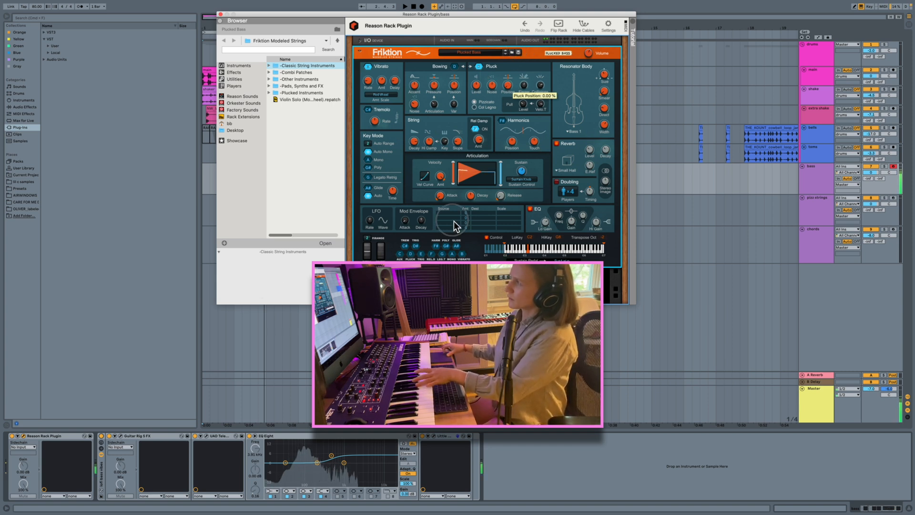
pyautogui.moveTo(507, 85); pyautogui.dragTo(507, 105)
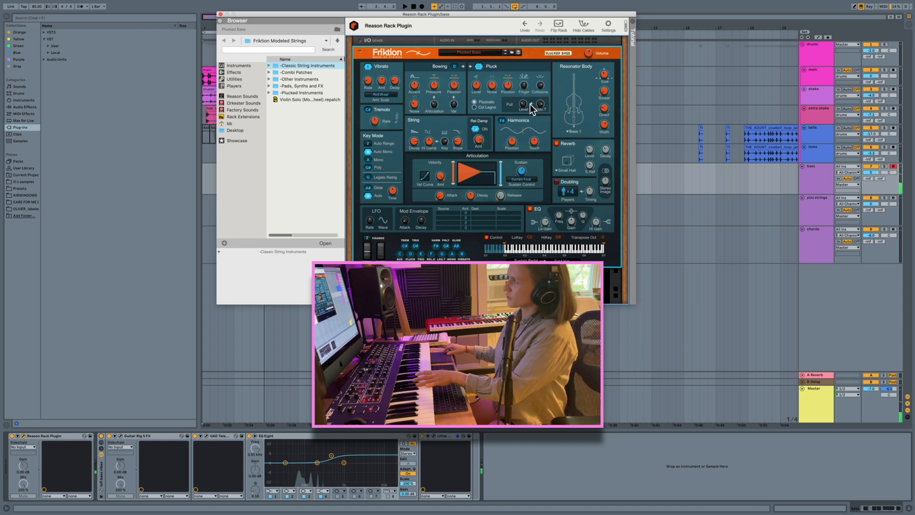
# Record a plucked bass MIDI part on the bass track over bars 1 to 8, against the drums.
pyautogui.press('super+alt+p')
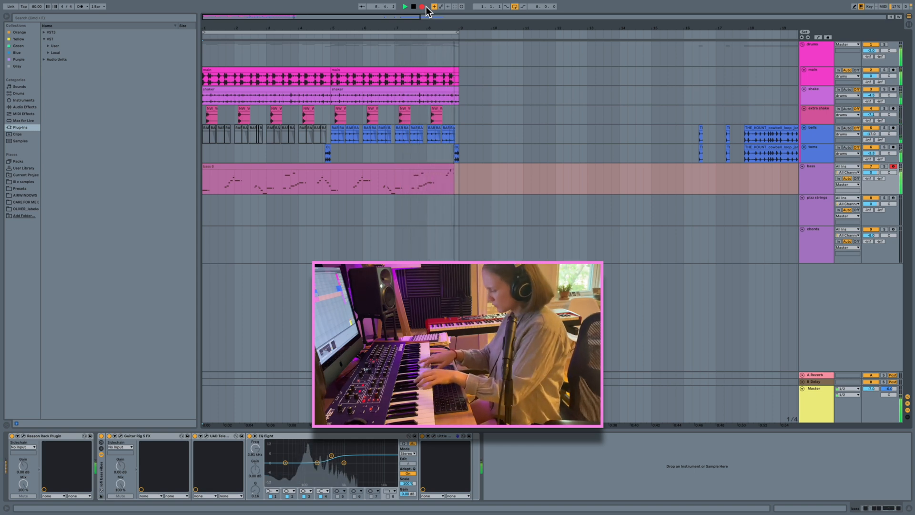
pyautogui.press('space')
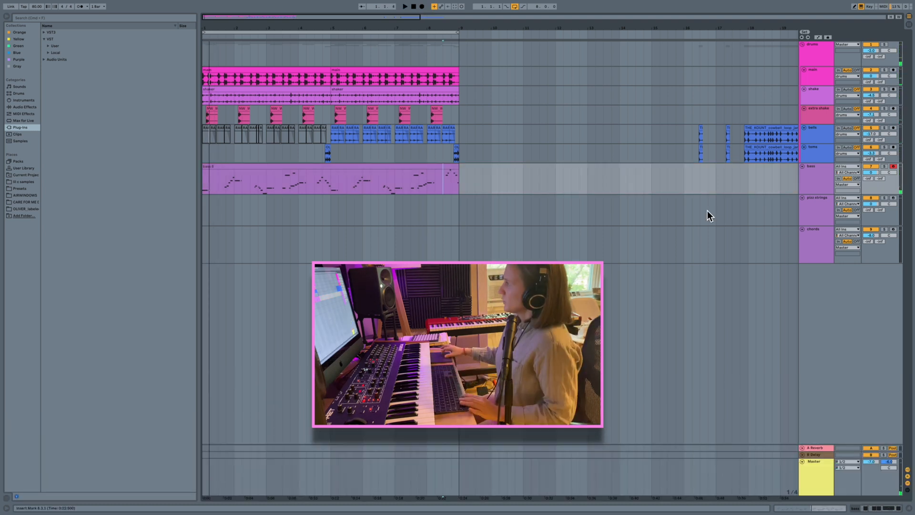
# Arm the pizz strings track, open its Reason Rack instrument and record a MIDI part over bars 1 to 8.
pyautogui.click(666, 220)
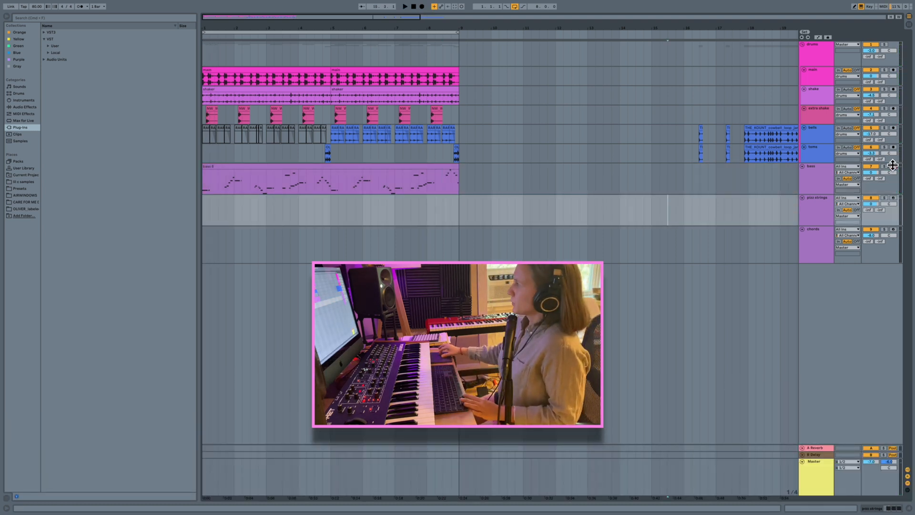
pyautogui.doubleClick(817, 204)
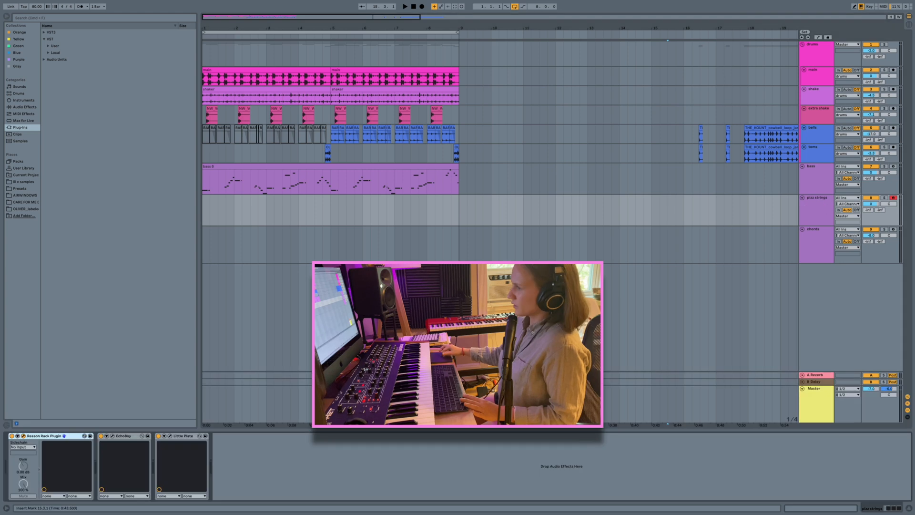
pyautogui.click(24, 439)
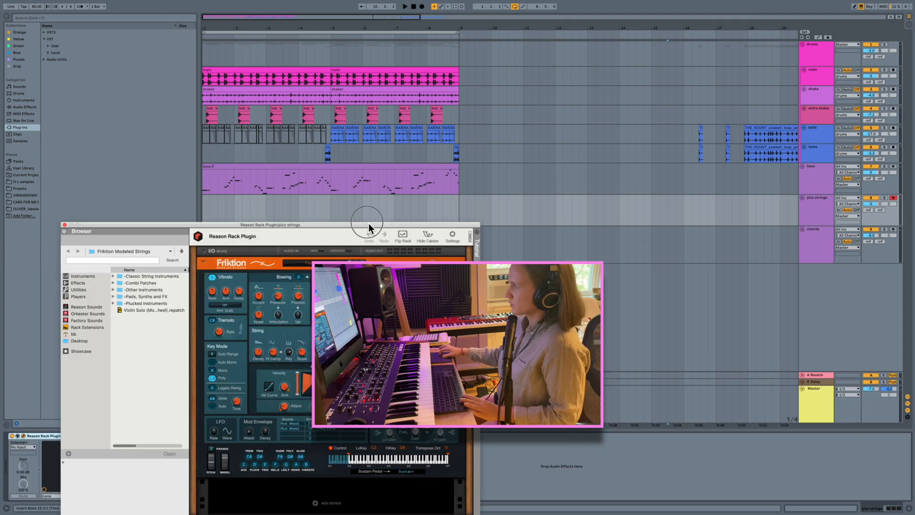
pyautogui.moveTo(369, 226); pyautogui.dragTo(476, 59)
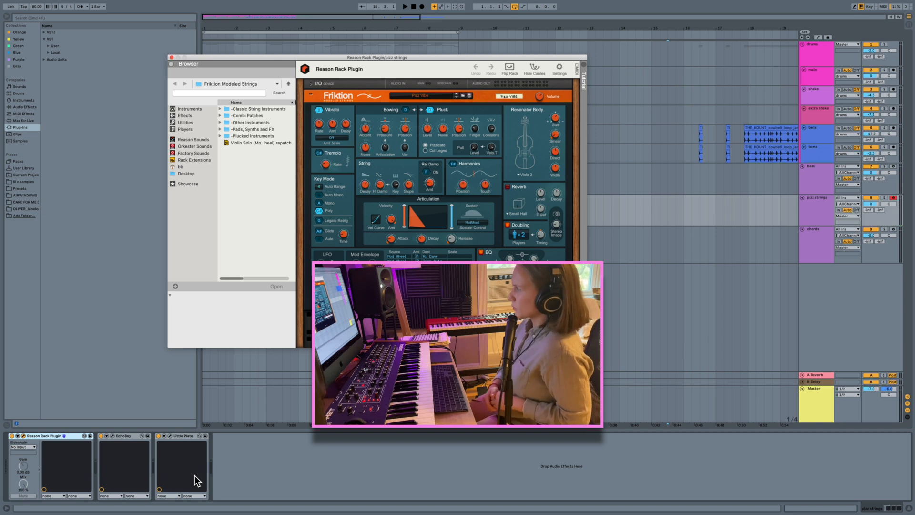
pyautogui.click(422, 6)
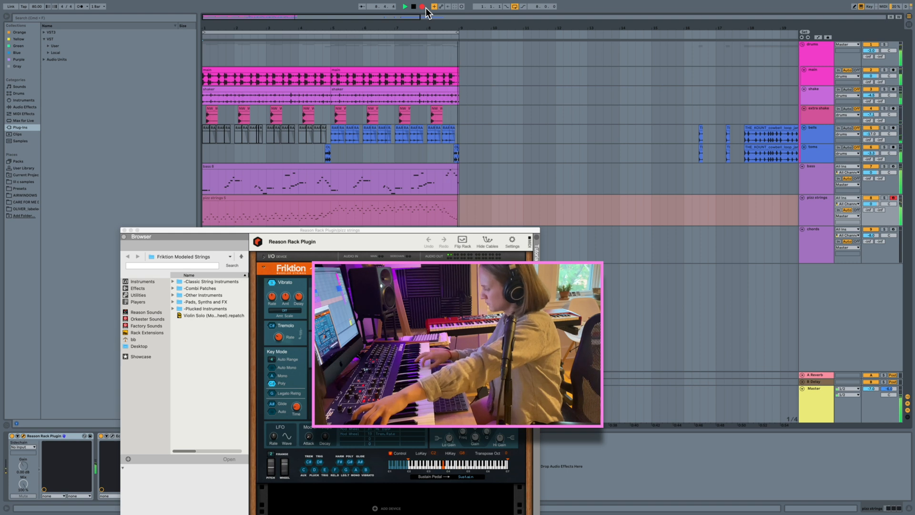
pyautogui.press('space')
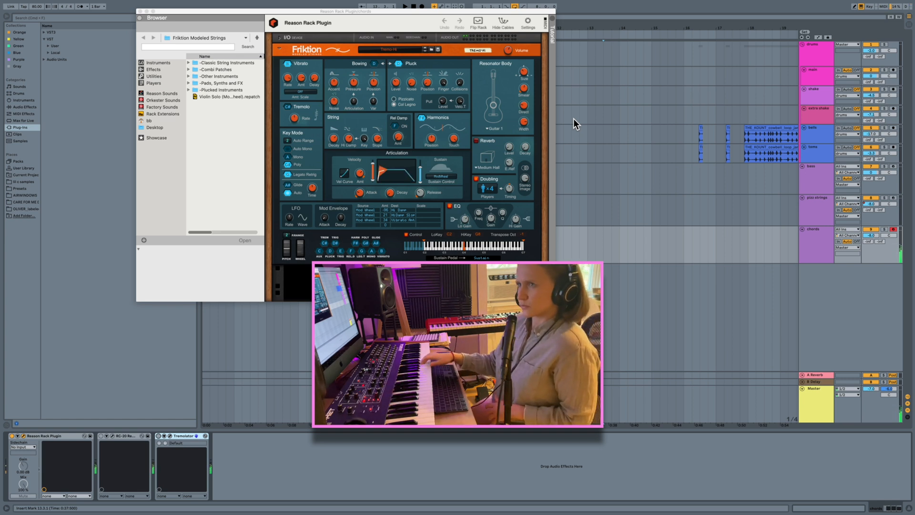
# Switch on RC-20 Retro Color on the chords track, open its window and Tremolator's for review, and close both.
pyautogui.click(100, 436)
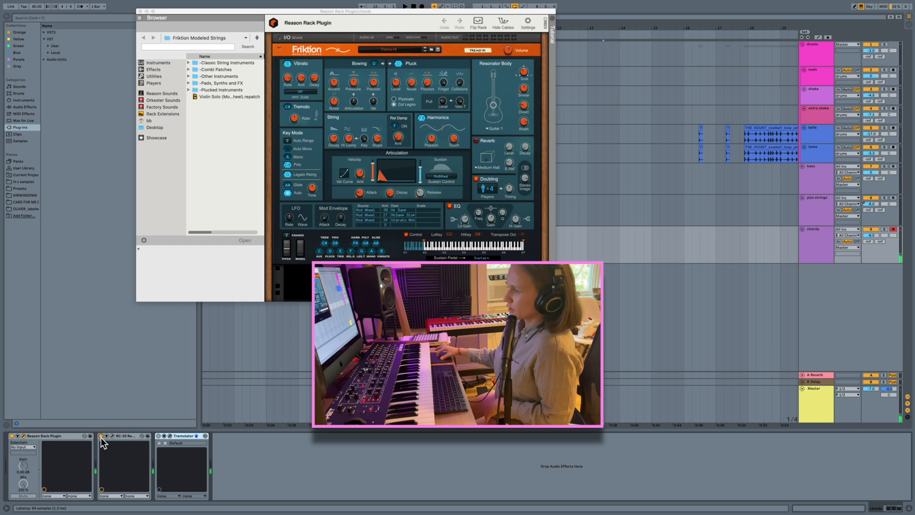
pyautogui.click(113, 435)
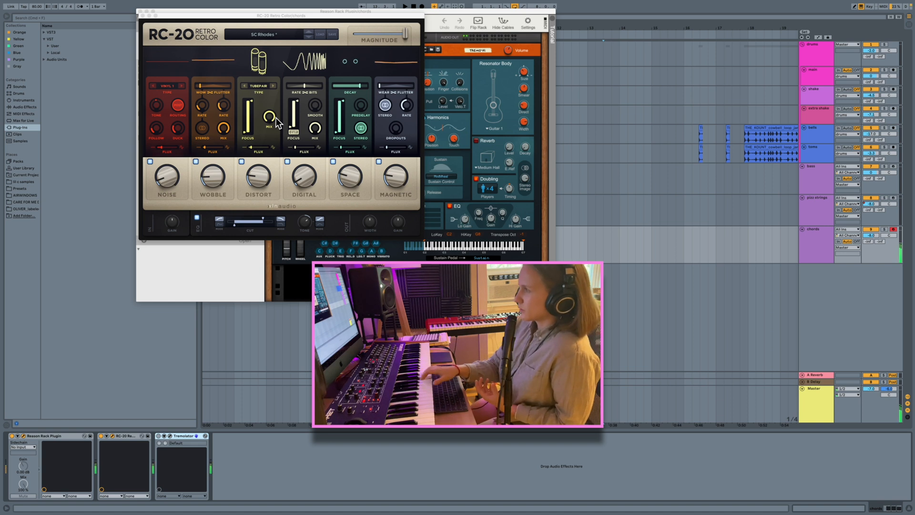
pyautogui.click(170, 436)
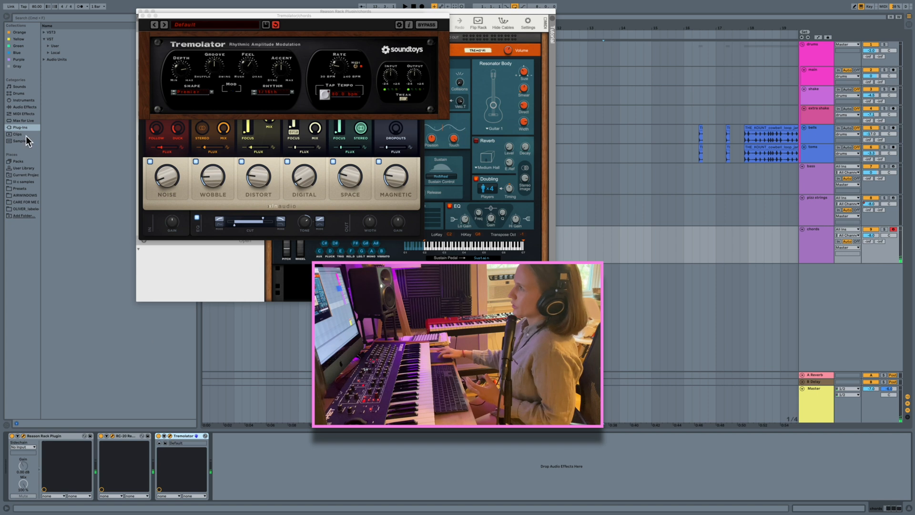
pyautogui.click(143, 16)
pyautogui.click(142, 17)
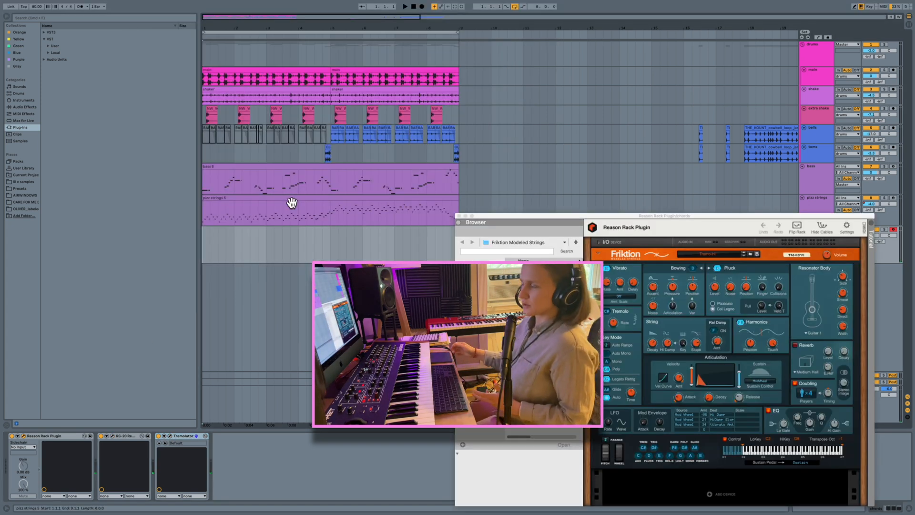
# Record a chord MIDI part on the chords track over bars 1 to 8.
pyautogui.click(422, 7)
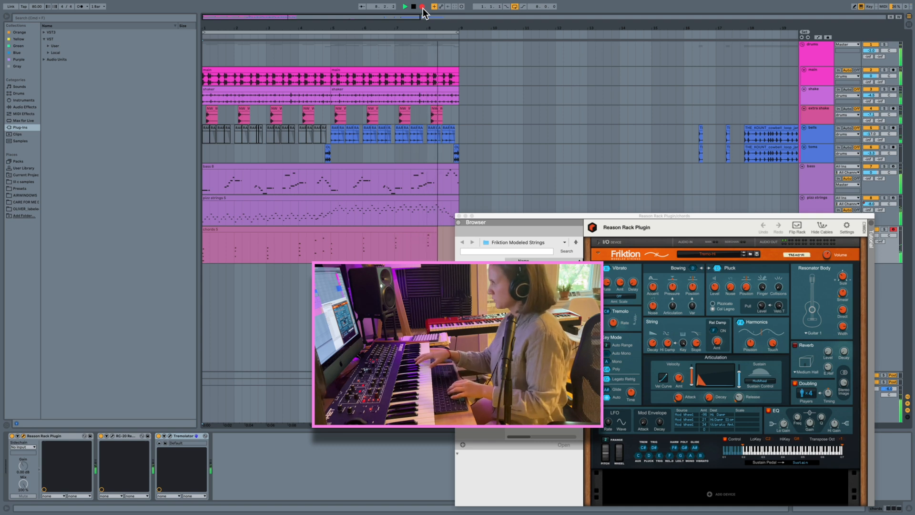
pyautogui.press('space')
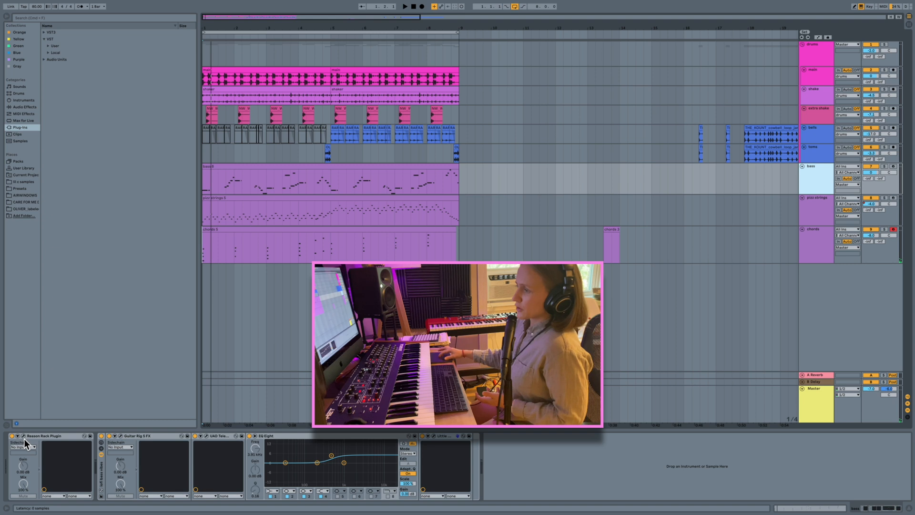
# Add a Friktion instrument to the empty Reason Rack on the chords track.
pyautogui.click(24, 439)
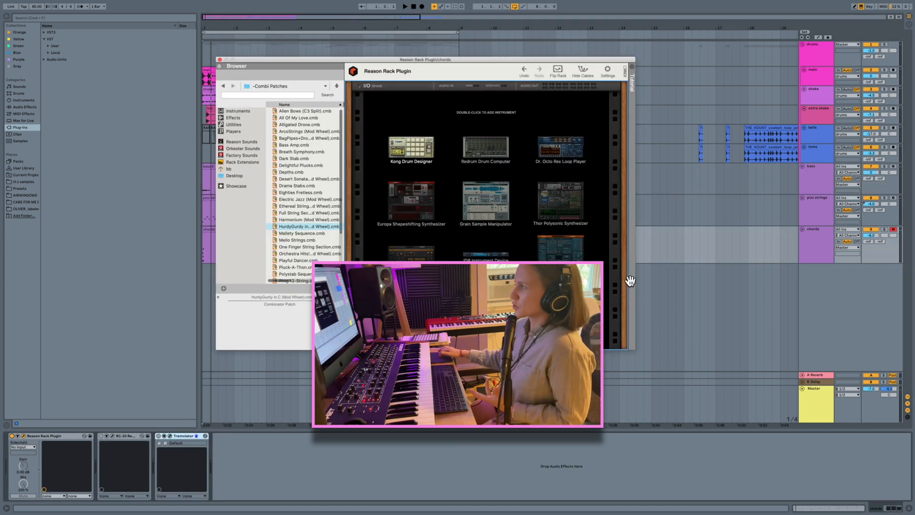
pyautogui.doubleClick(568, 249)
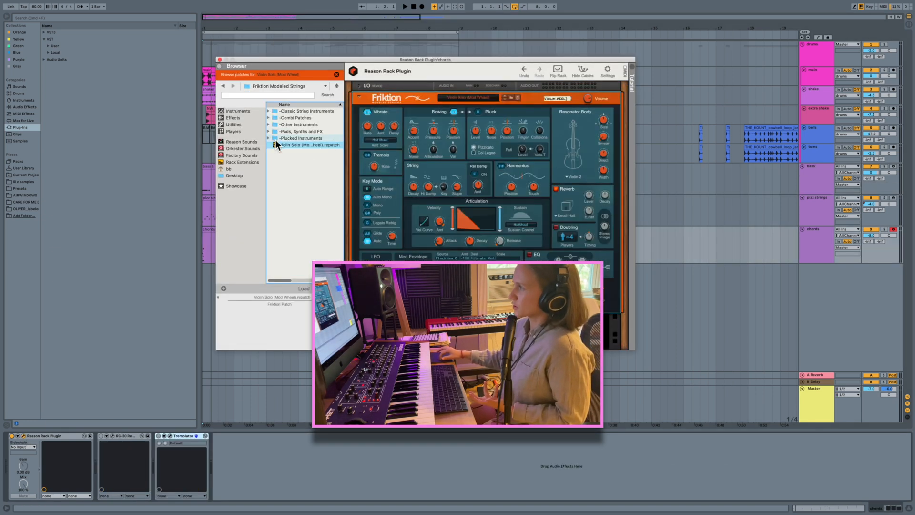
# Try the Bouncing stuff patch from the Pads, Synths and FX folder and load Crying Violins in Friktion.
pyautogui.click(268, 131)
pyautogui.click(299, 134)
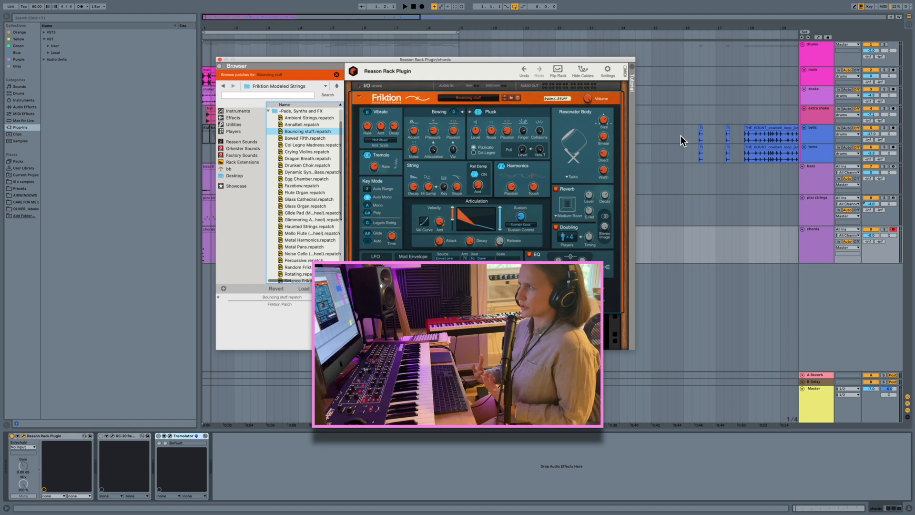
pyautogui.click(392, 99)
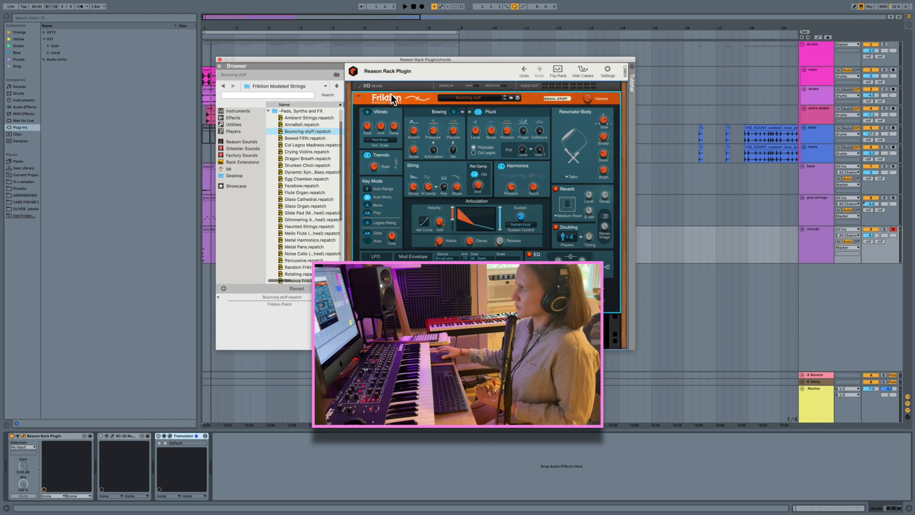
pyautogui.click(301, 152)
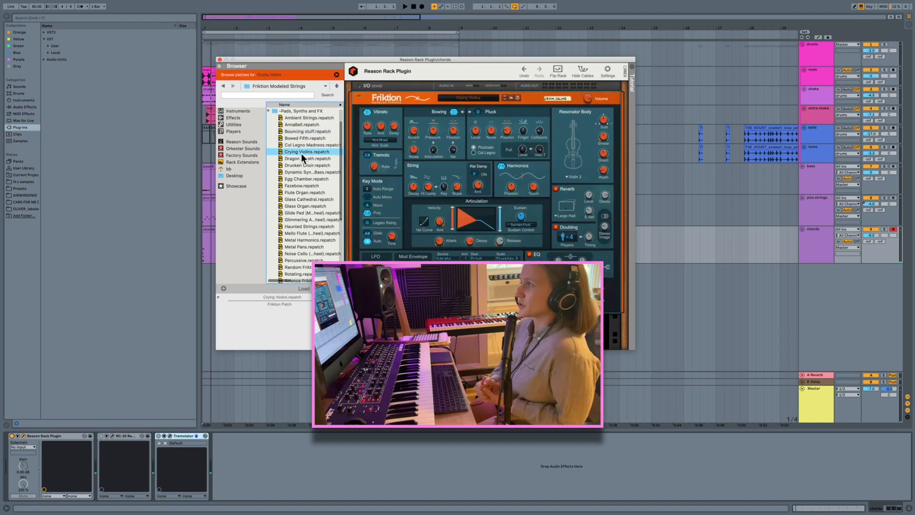